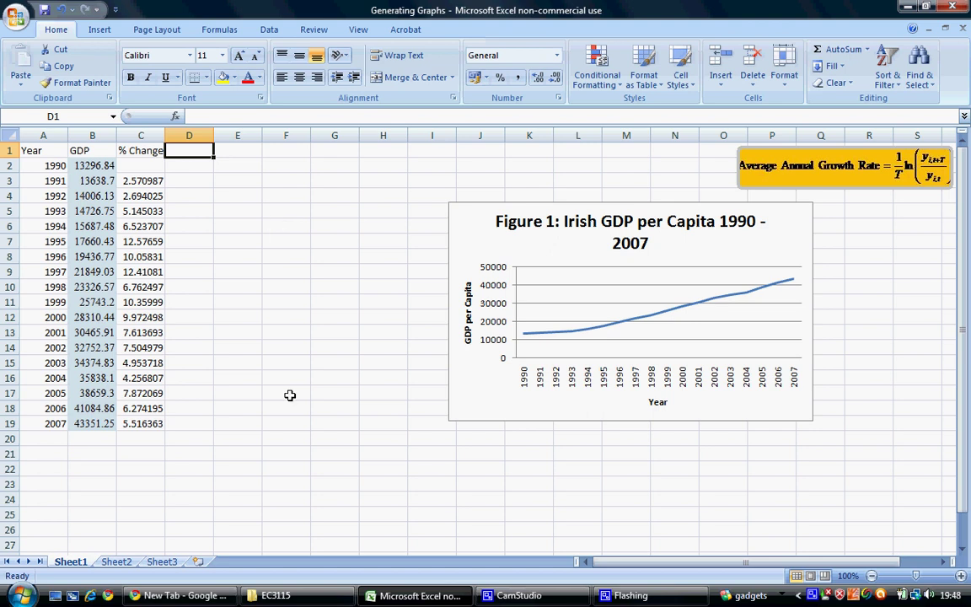
# Step: Head column D 'Average Annual Growth Rate' and enter =(1/17)*ln(B19/B2) in D19, giving 0.069518
pyautogui.write('Average ')
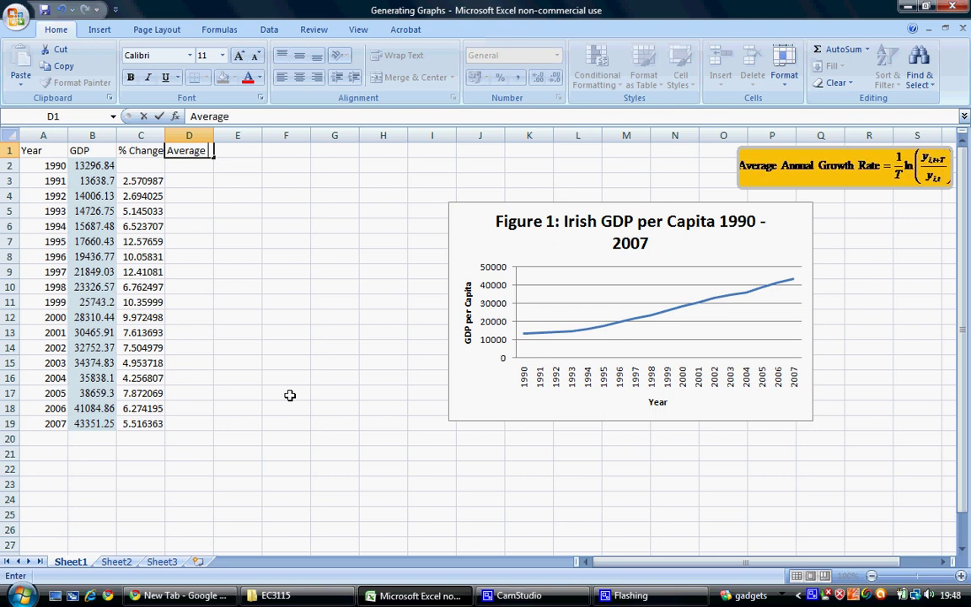
pyautogui.write('Annual')
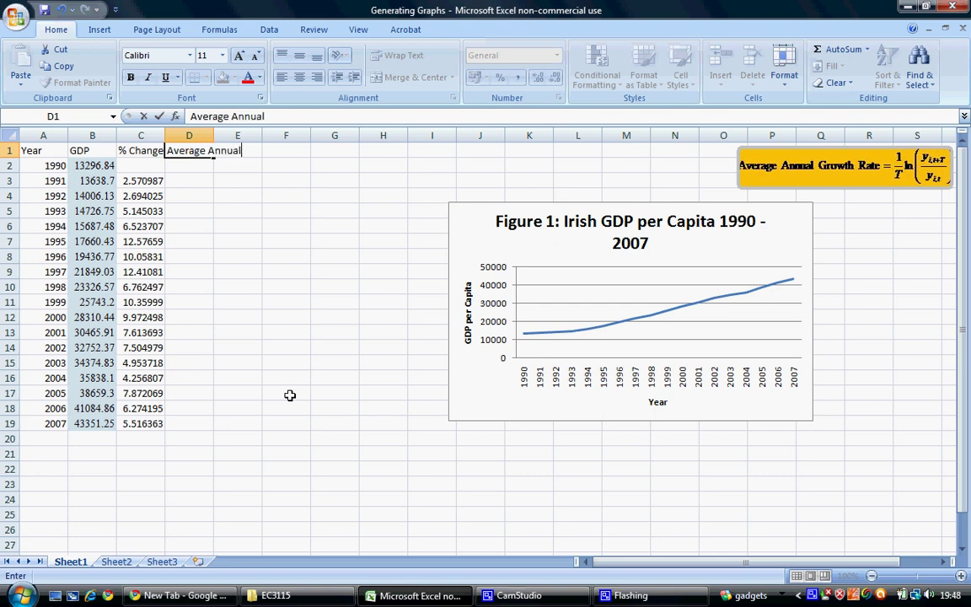
pyautogui.write(' Growth Rate')
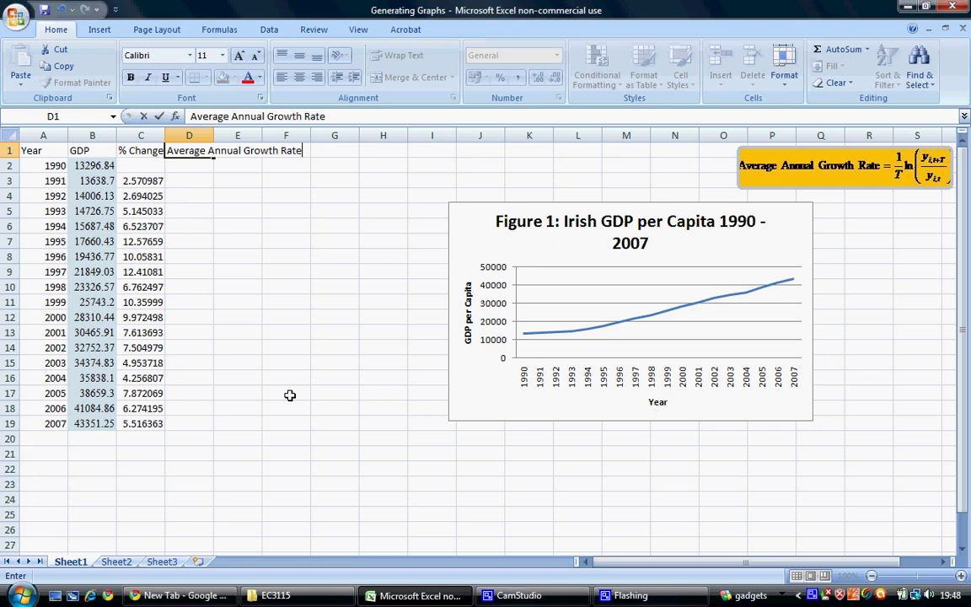
pyautogui.press('Return')
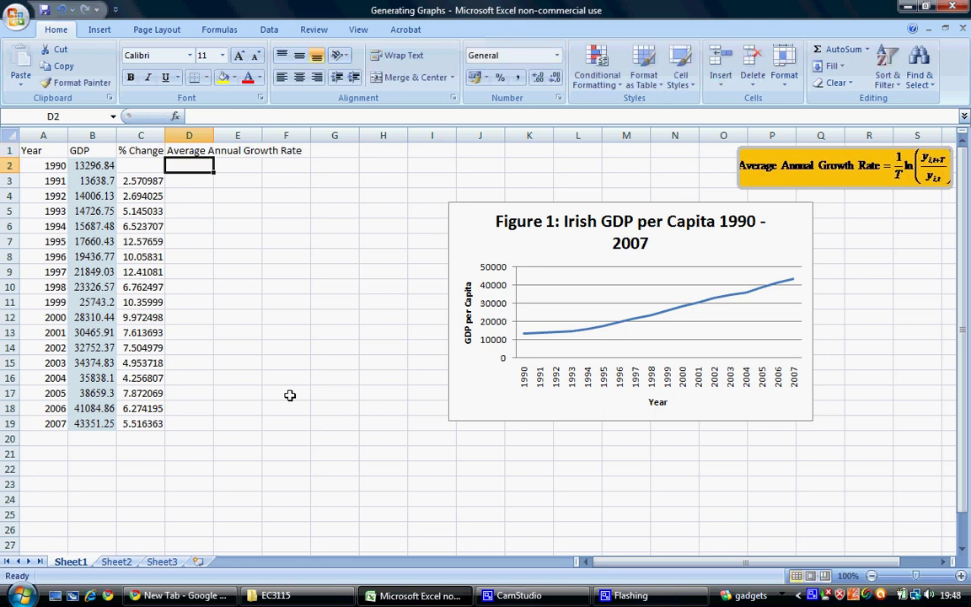
pyautogui.click(187, 421)
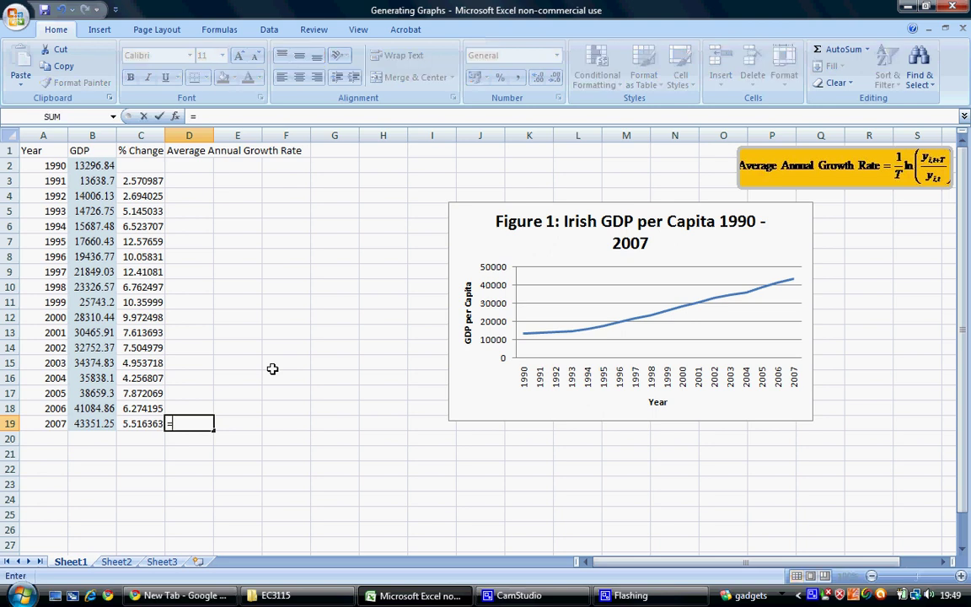
pyautogui.write('=')
pyautogui.write('(1/')
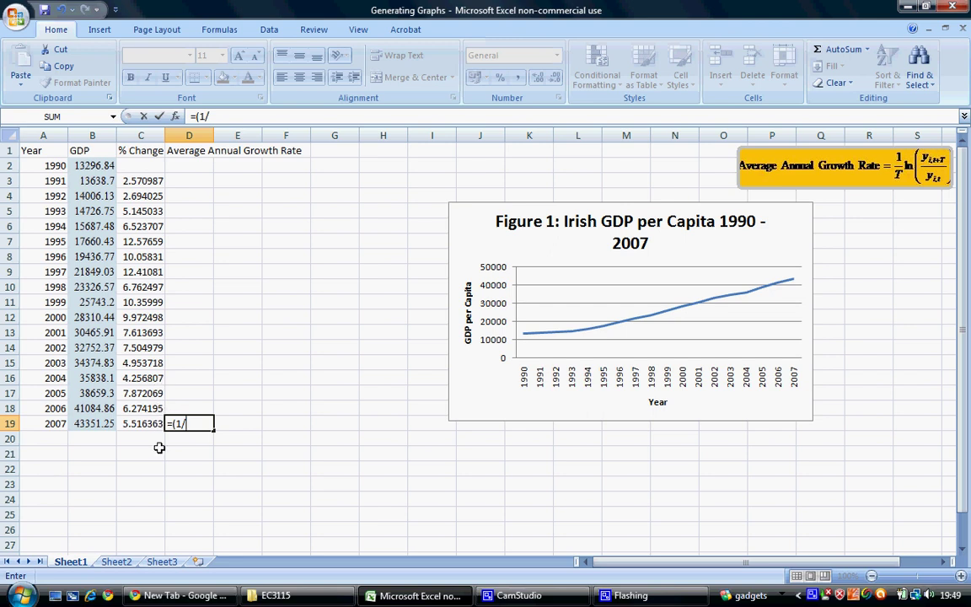
pyautogui.write('17)*l')
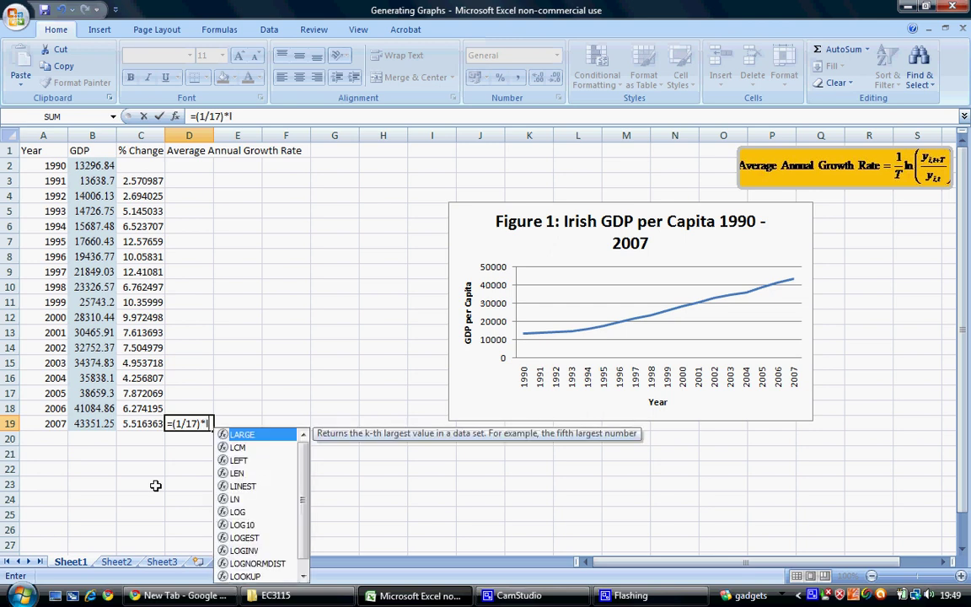
pyautogui.write('n(')
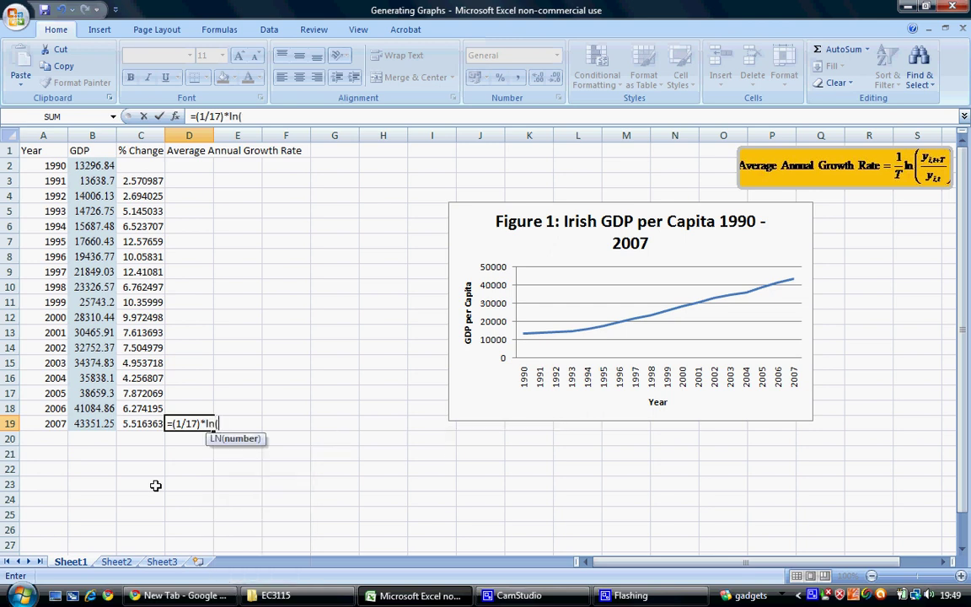
pyautogui.click(104, 423)
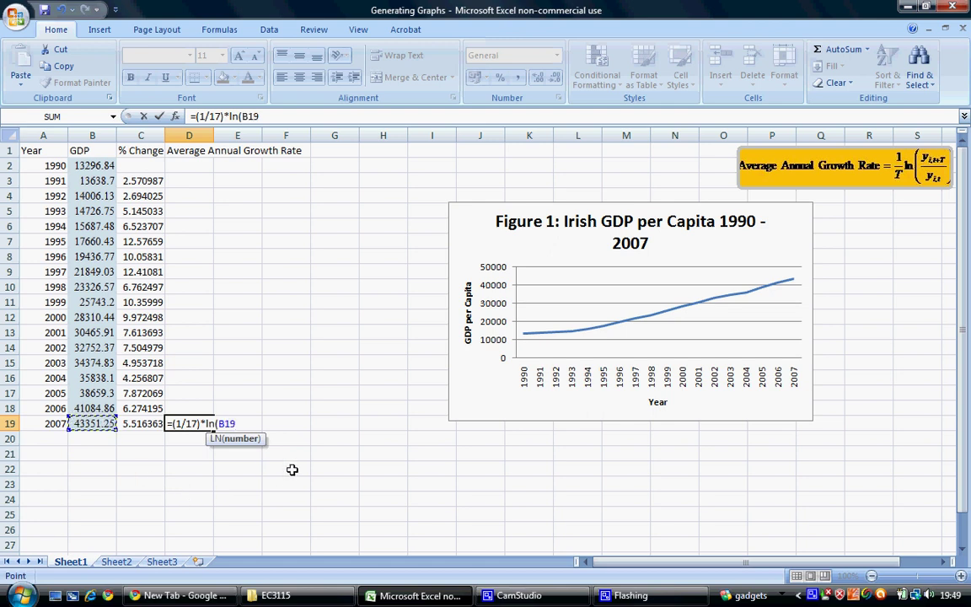
pyautogui.write('/')
pyautogui.click(97, 167)
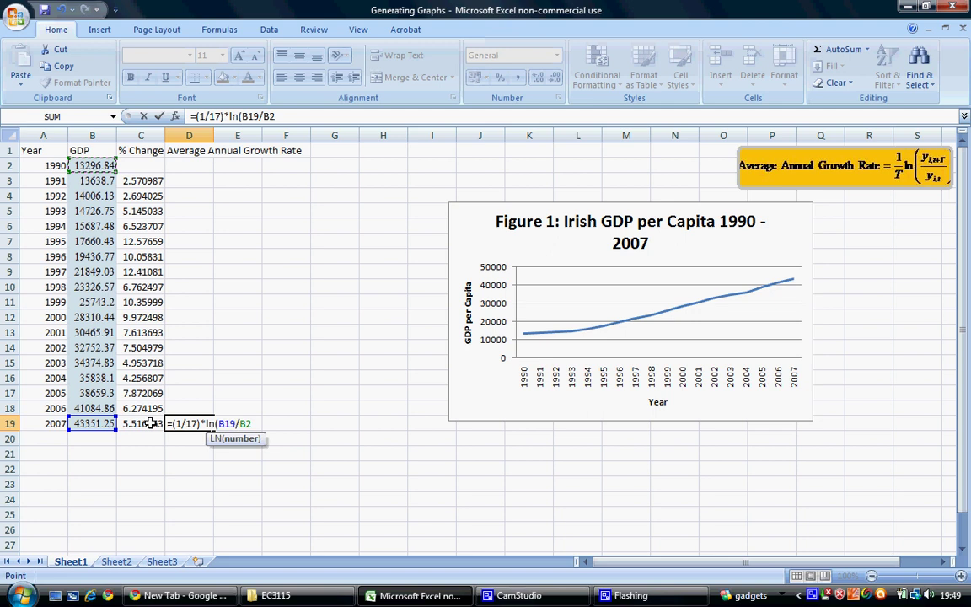
pyautogui.write(')')
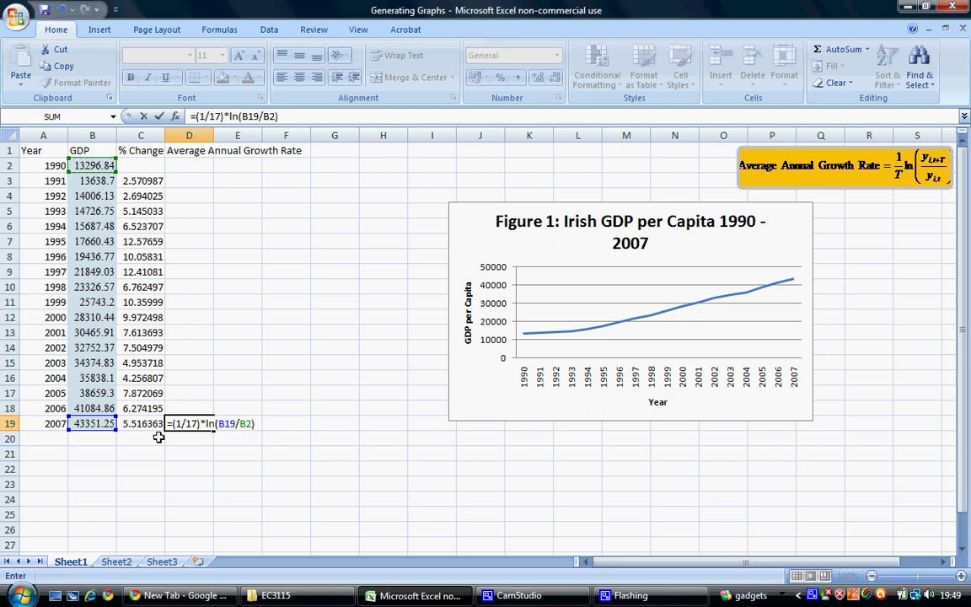
pyautogui.press('Return')
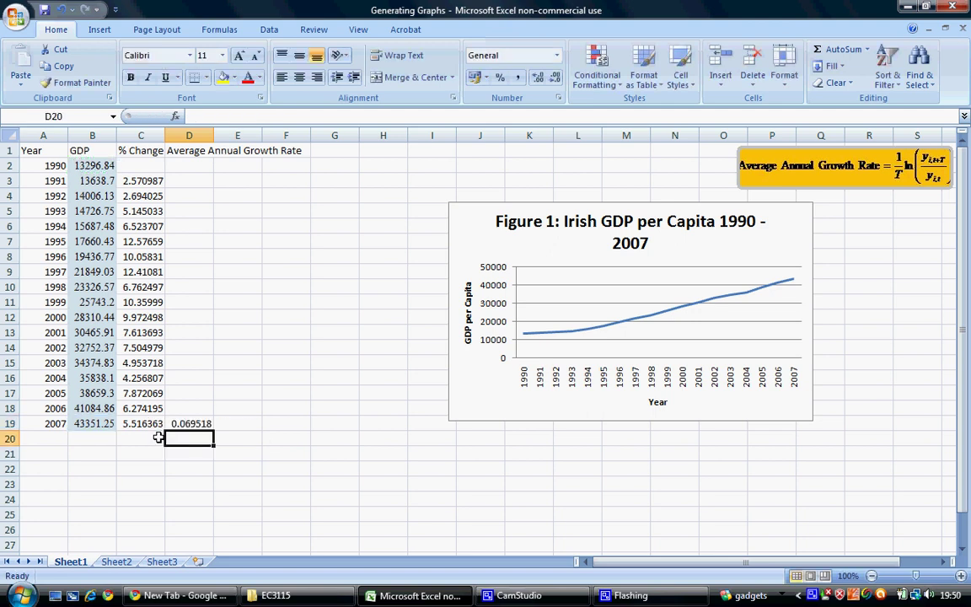
# Step: Enter =D19*100 in E19 to express the 1990–2007 rate as 6.951818 percent
pyautogui.click(234, 427)
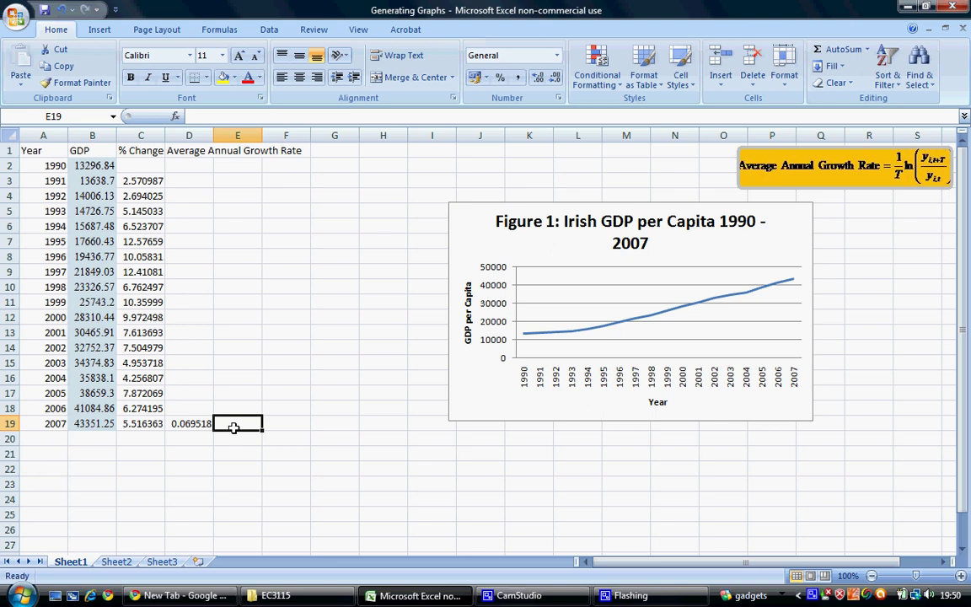
pyautogui.write('=')
pyautogui.click(202, 424)
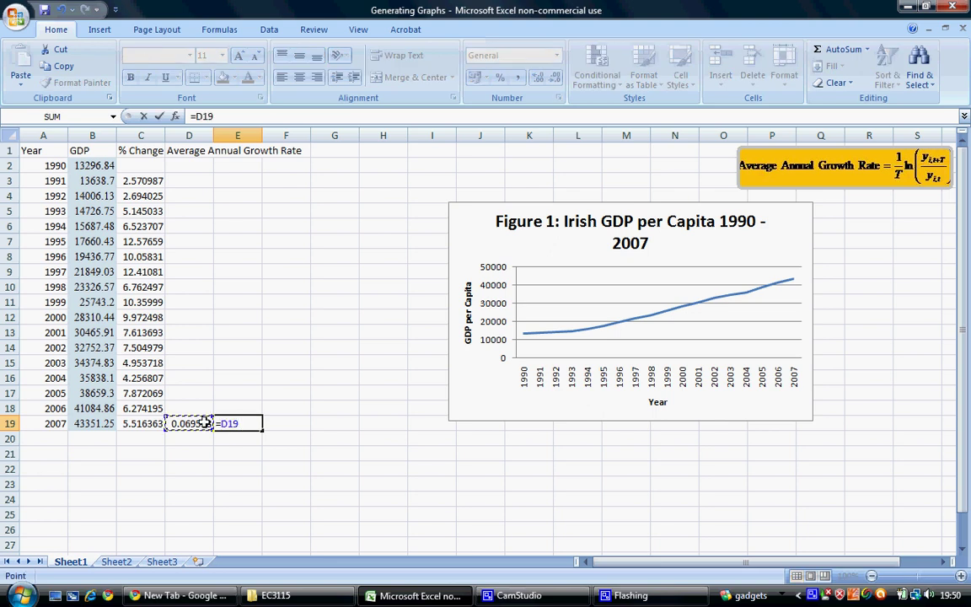
pyautogui.write('*100')
pyautogui.press('Return')
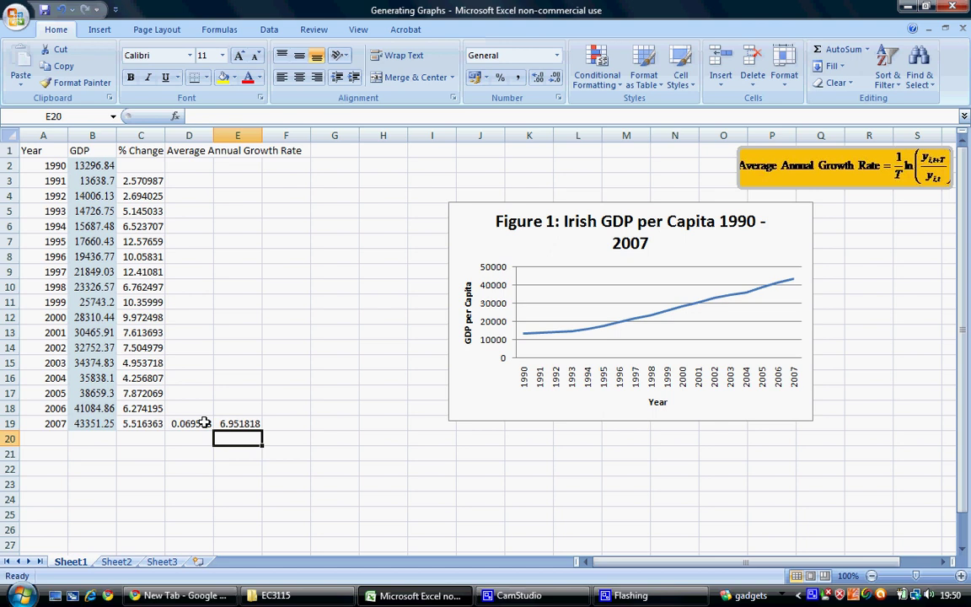
pyautogui.click(249, 167)
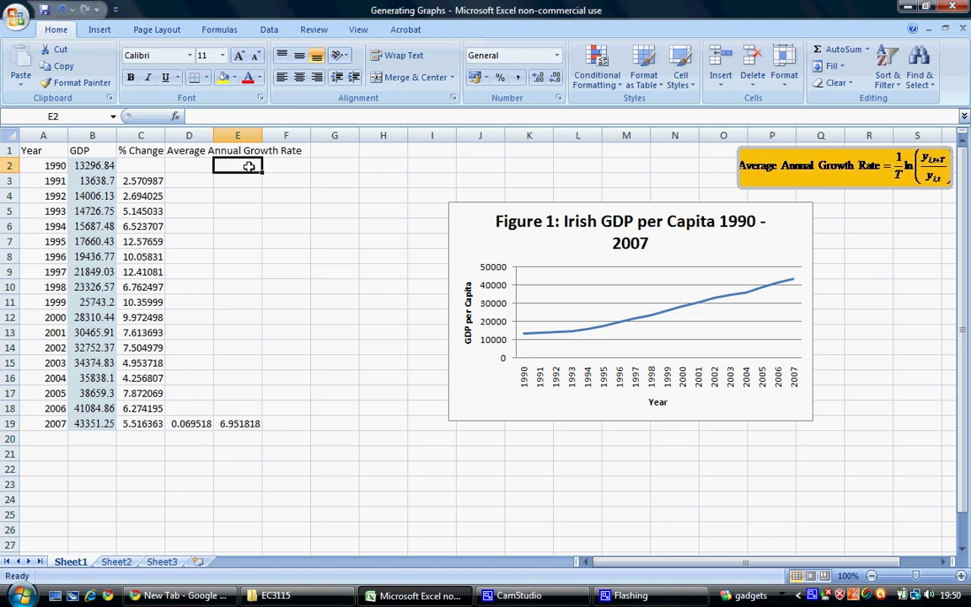
pyautogui.click(236, 316)
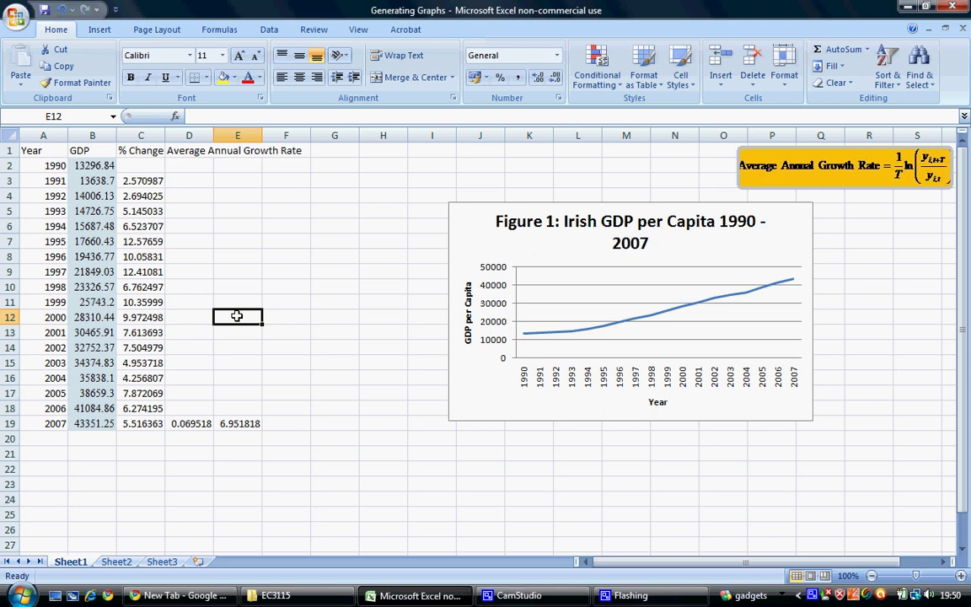
# Step: Head column F '1990-2000' and enter =(1/10)*ln(B12/B2) in F12, giving 0.07557
pyautogui.click(294, 153)
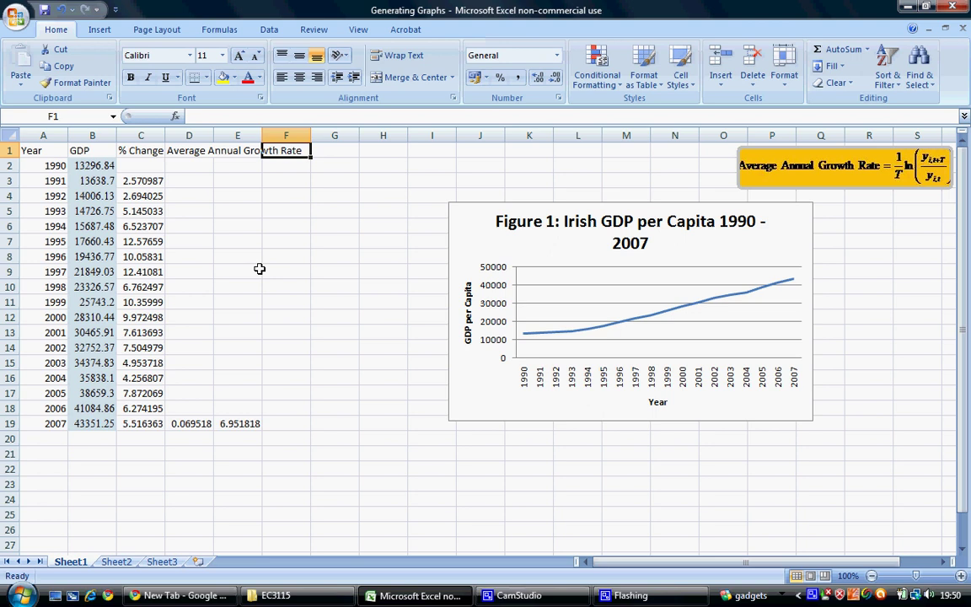
pyautogui.write('1990-')
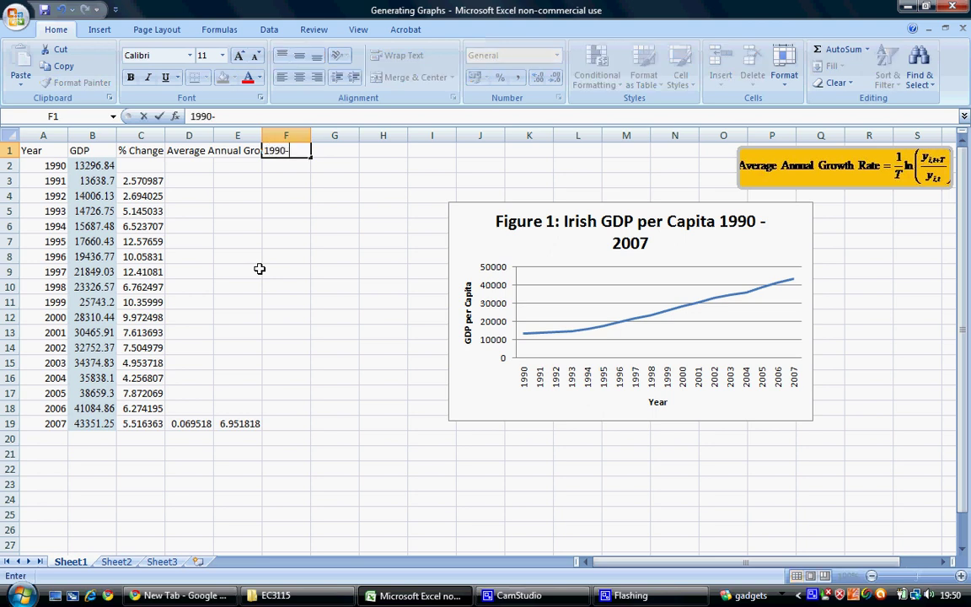
pyautogui.write('2000')
pyautogui.press('Return')
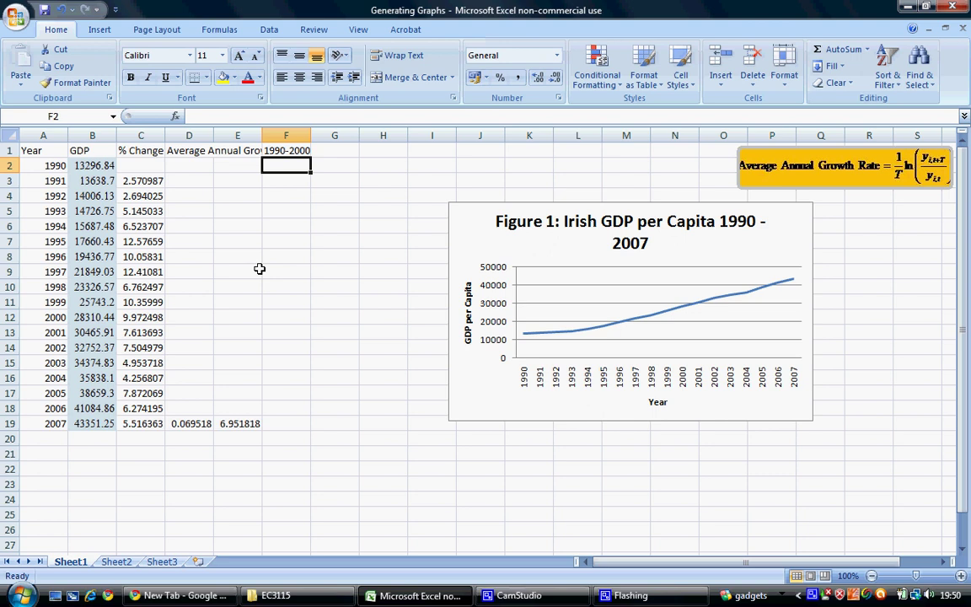
pyautogui.click(282, 315)
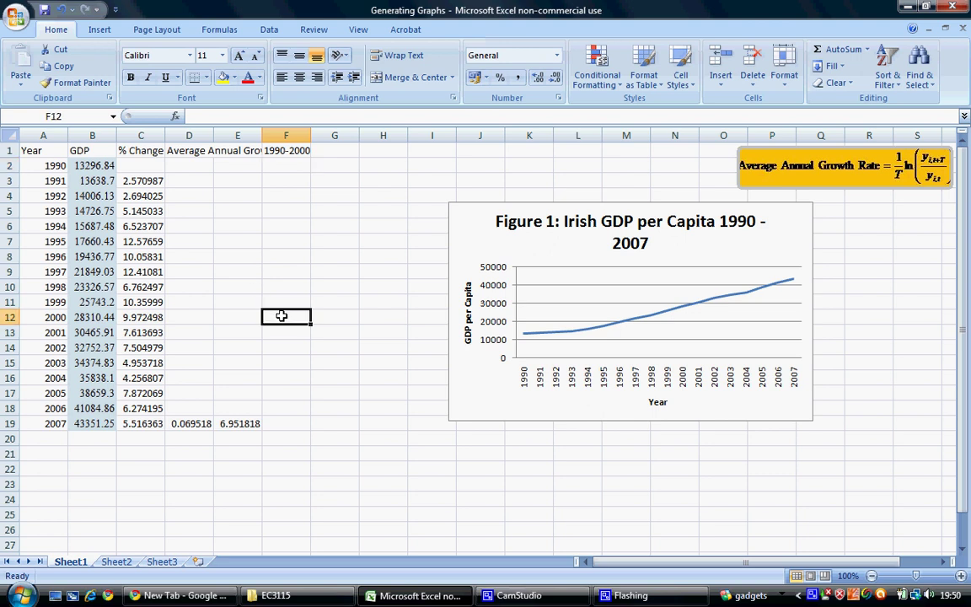
pyautogui.write('=(')
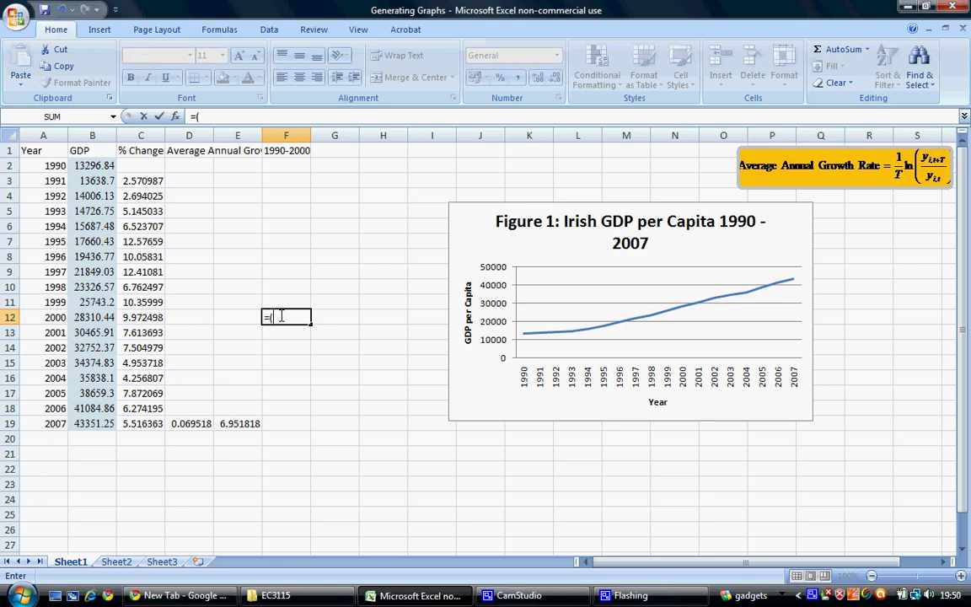
pyautogui.write('1/')
pyautogui.write('10)')
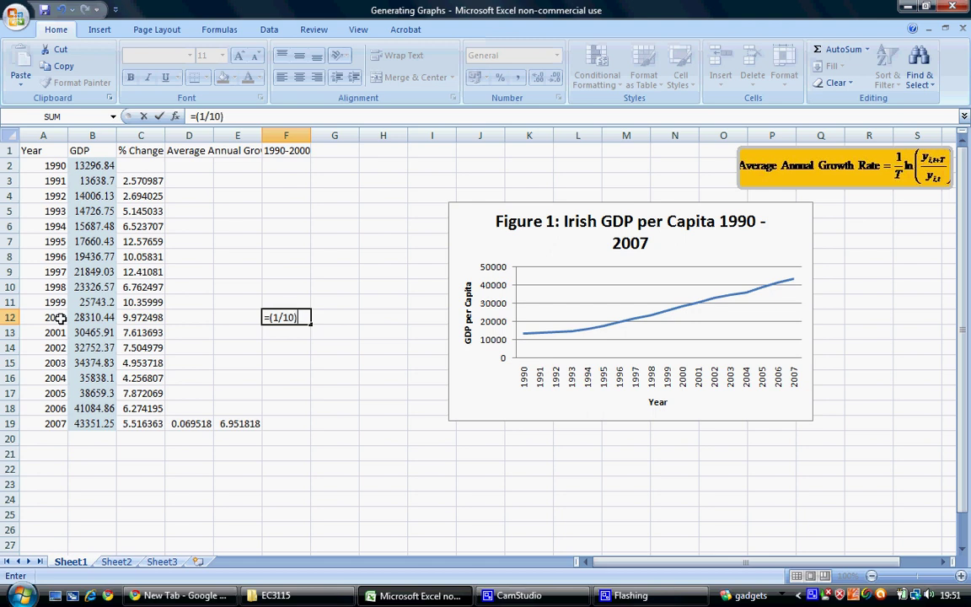
pyautogui.write('*ln(')
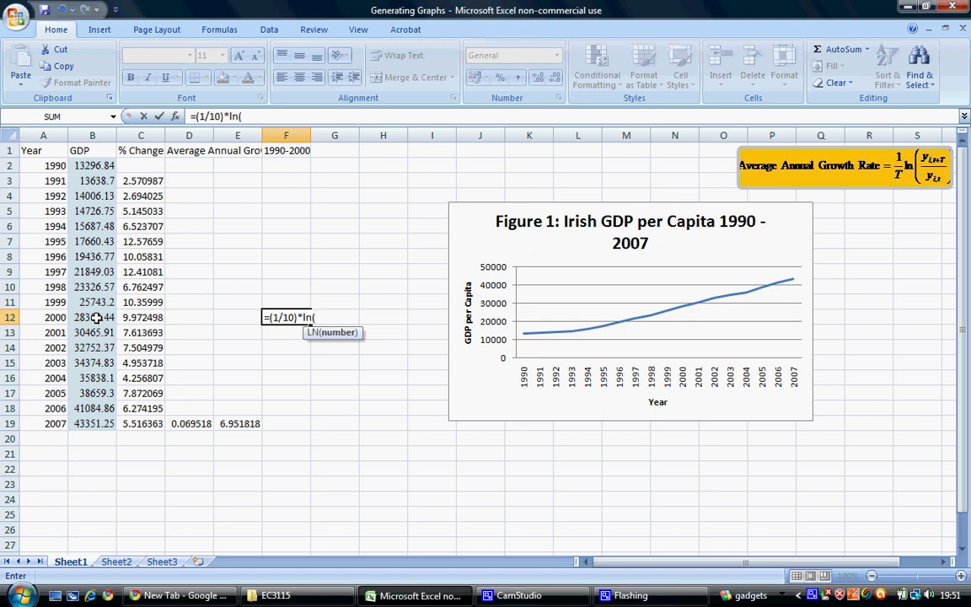
pyautogui.click(97, 317)
pyautogui.write('/')
pyautogui.click(102, 167)
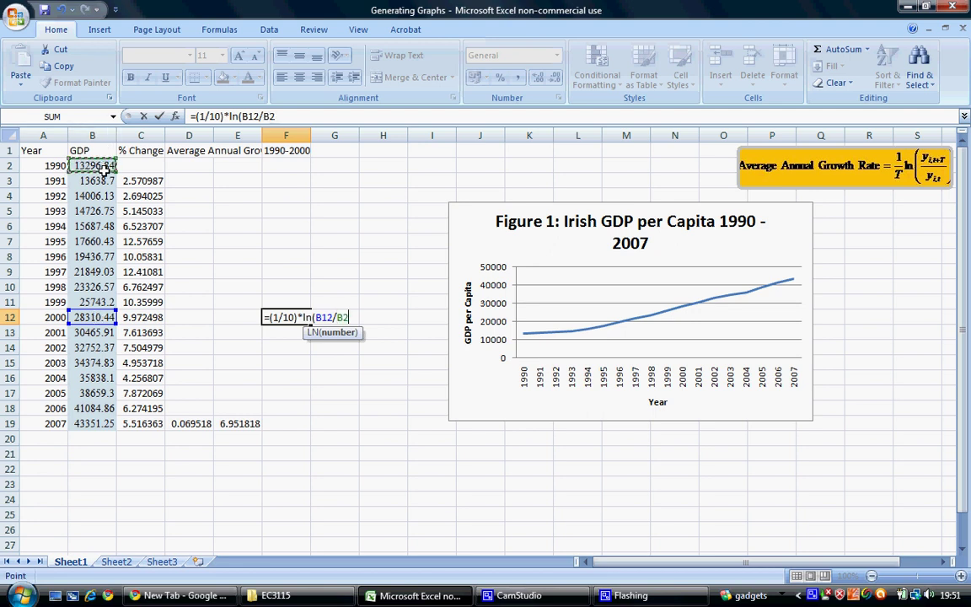
pyautogui.write(')')
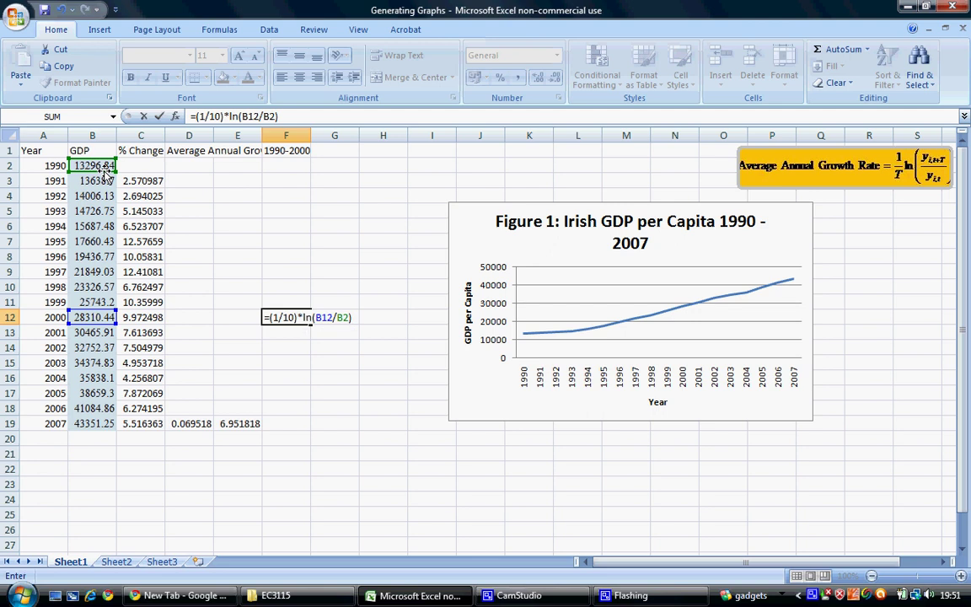
pyautogui.press('Return')
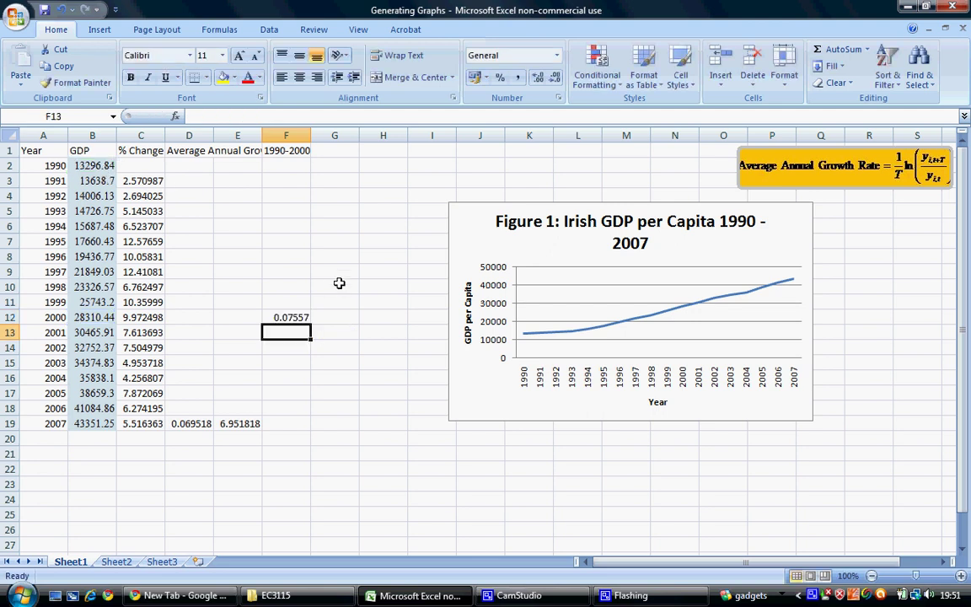
# Step: Enter =F12*100 in G12 to show the 1990–2000 rate as 7.557042 percent
pyautogui.click(343, 320)
pyautogui.write('=')
pyautogui.click(297, 317)
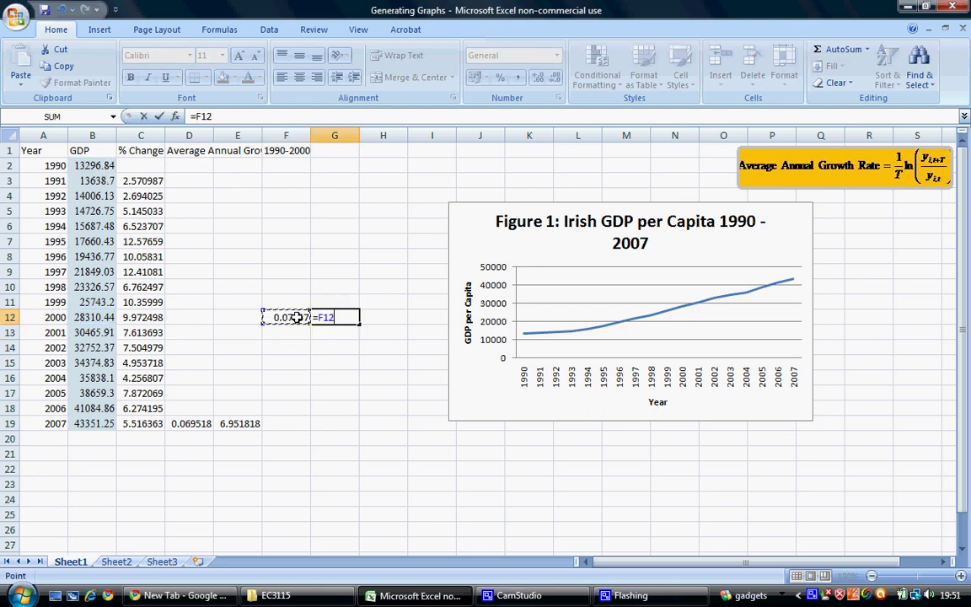
pyautogui.write('*100)')
pyautogui.press('Return')
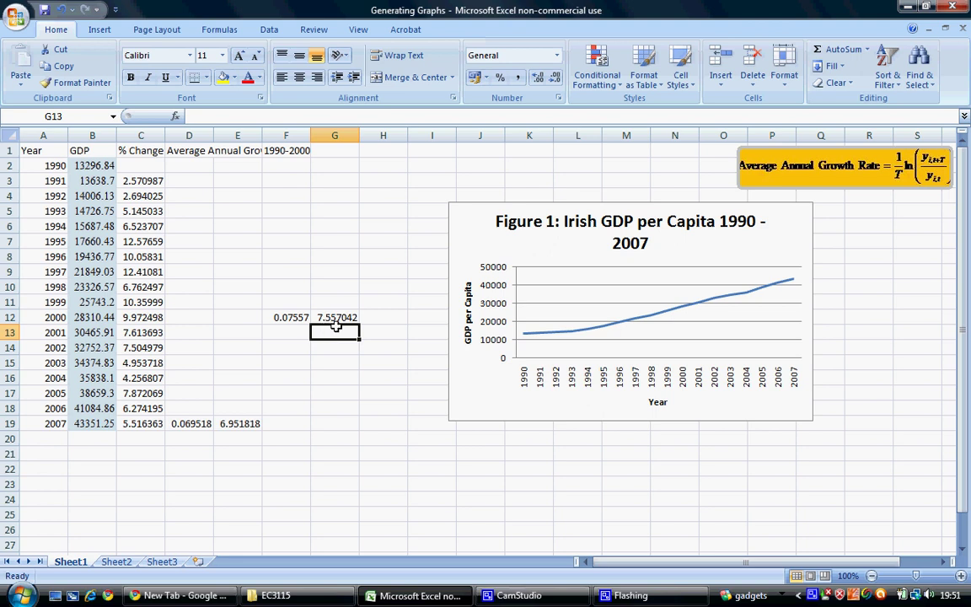
# Step: Head column H '2000-2007' and enter =(1/7)*ln(B19/B12) in H19, giving 0.060872
pyautogui.click(382, 151)
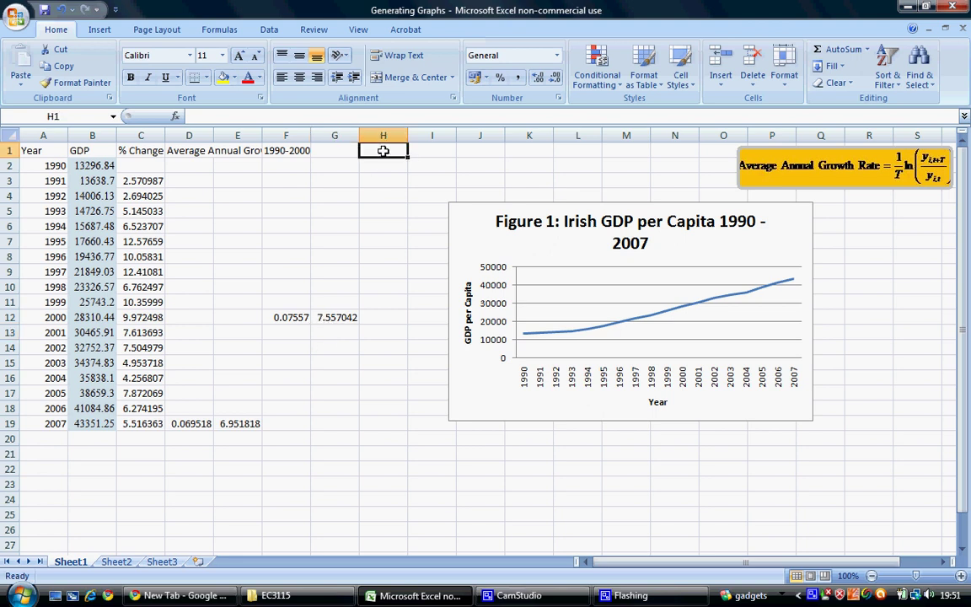
pyautogui.write('2000')
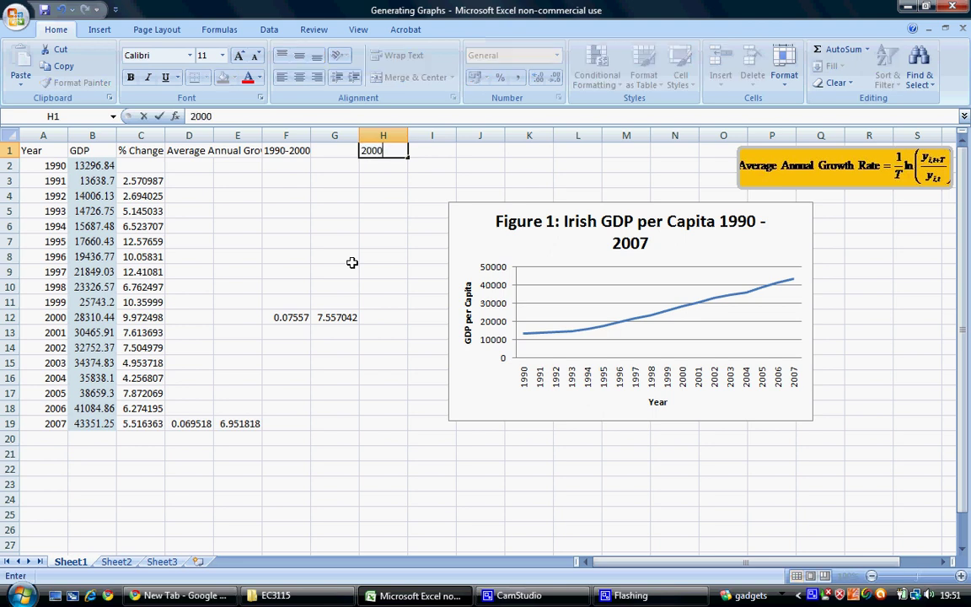
pyautogui.write('-2007')
pyautogui.click(370, 421)
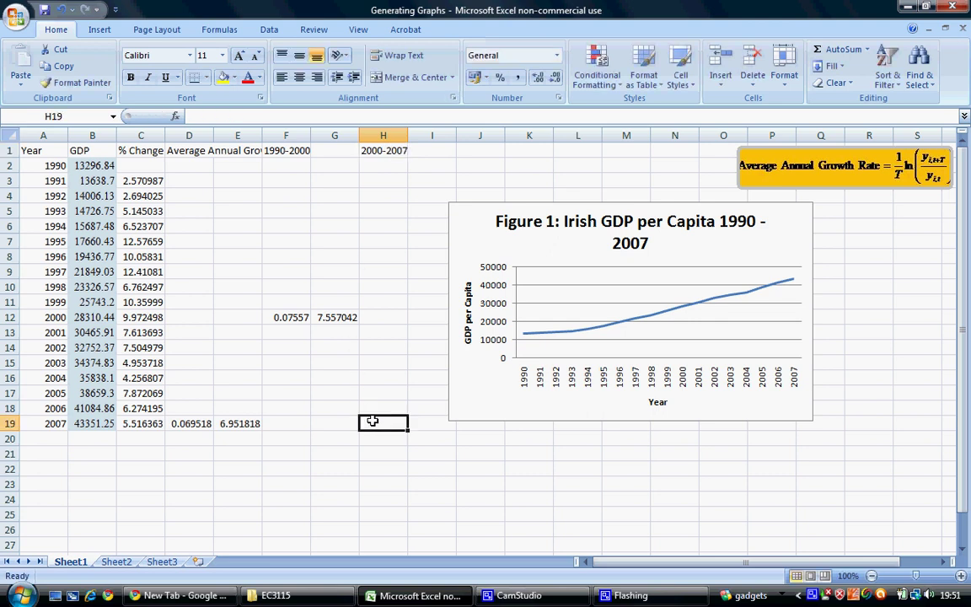
pyautogui.write('=')
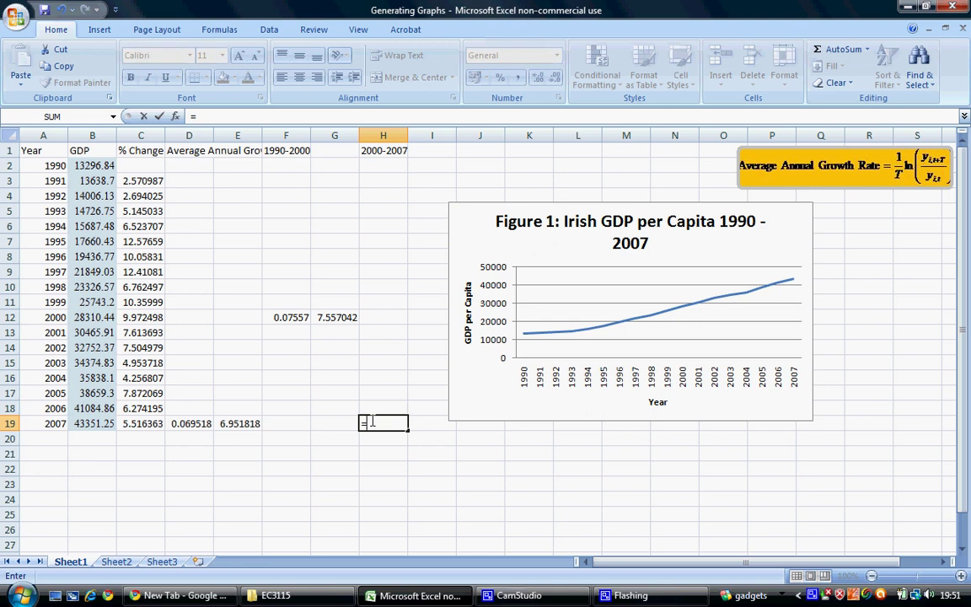
pyautogui.write('(1/')
pyautogui.write('7')
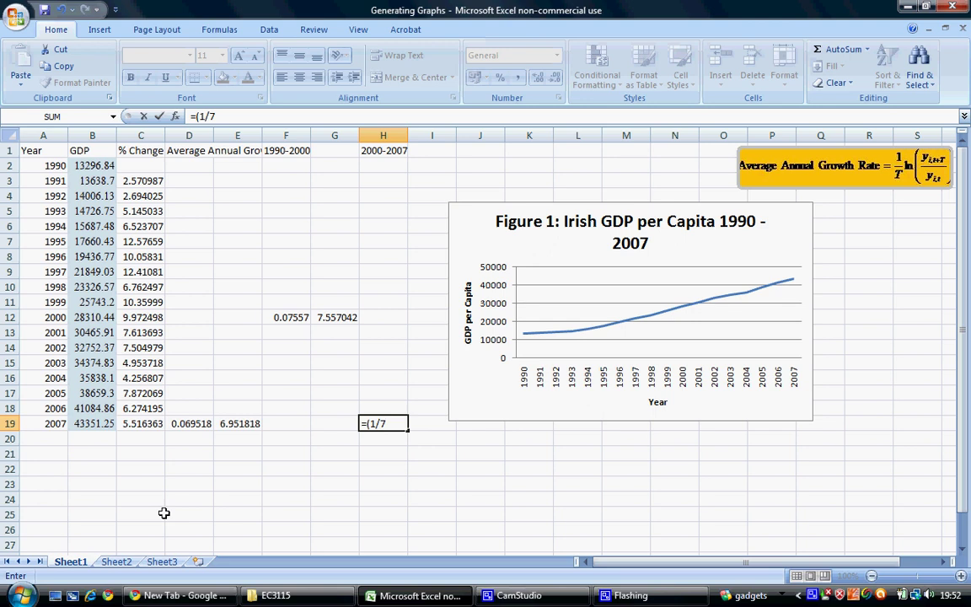
pyautogui.write(')*ln')
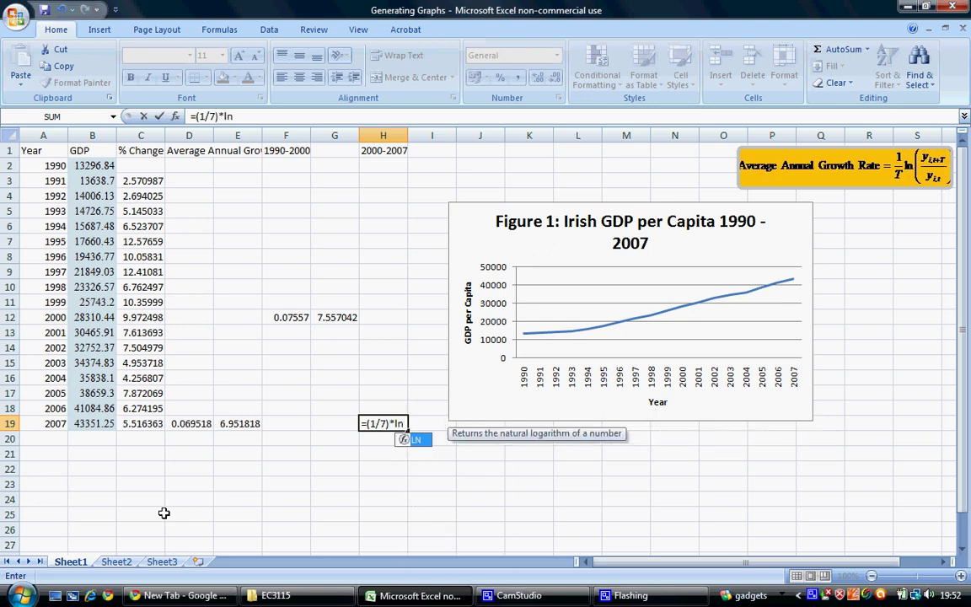
pyautogui.write('(')
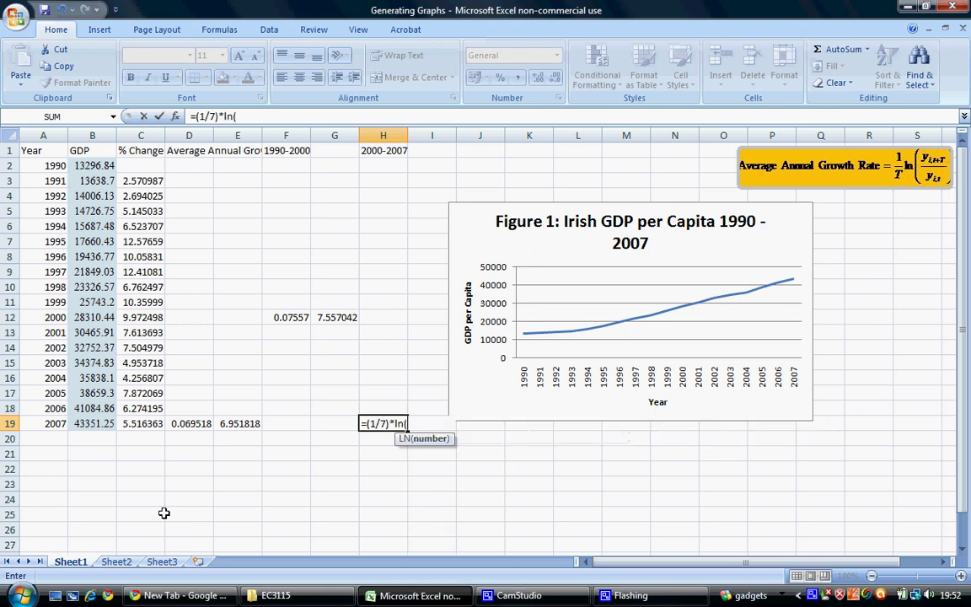
pyautogui.click(97, 424)
pyautogui.write('/')
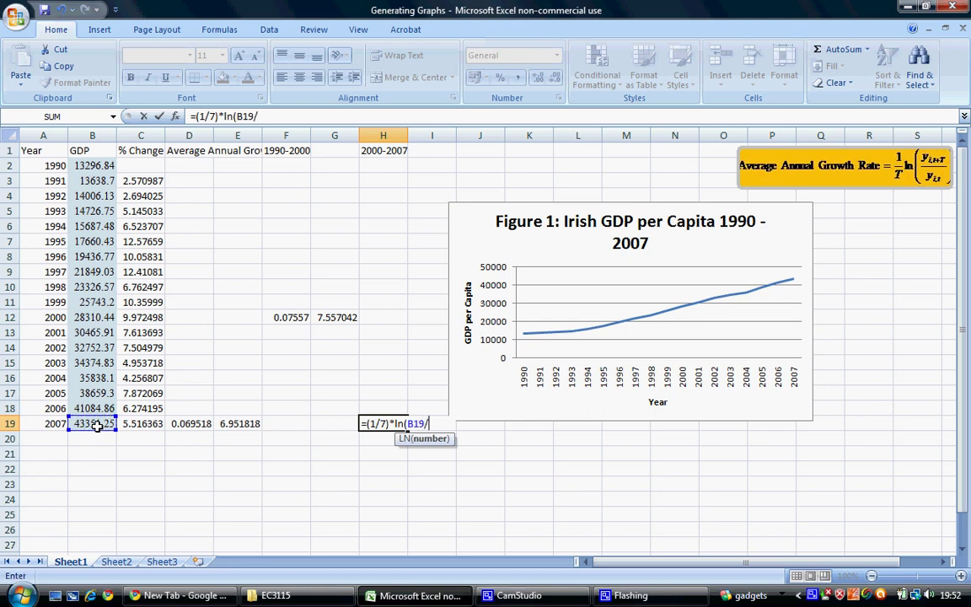
pyautogui.click(100, 318)
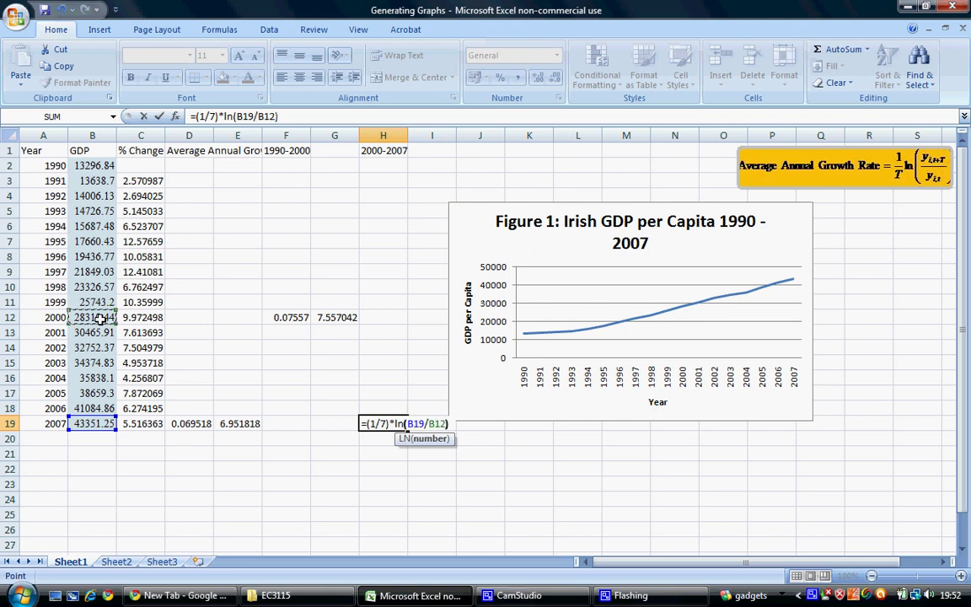
pyautogui.write(')')
pyautogui.press('Return')
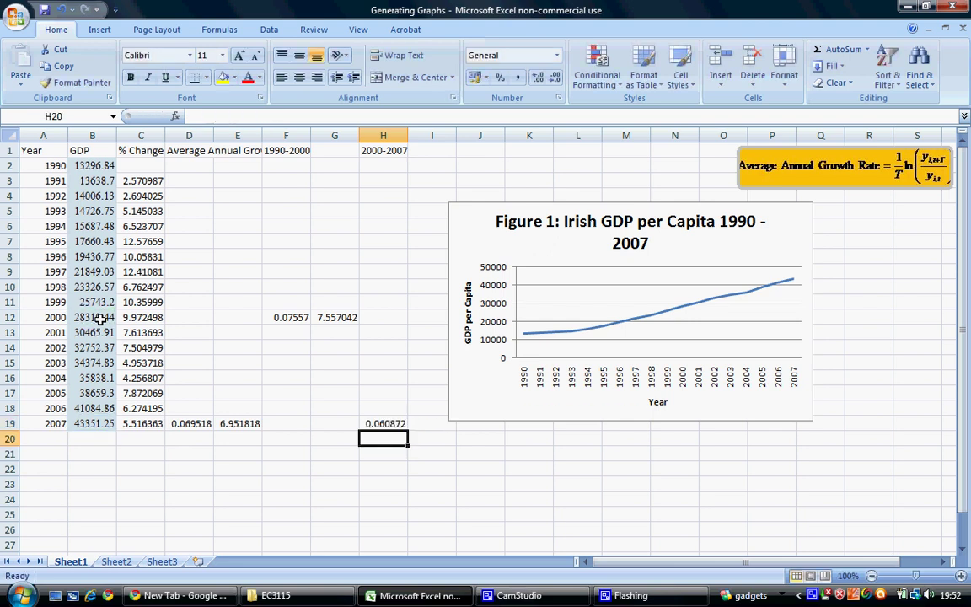
# Step: Enter =H19*100 in I19 to show the 2000–2007 rate as 6.087213 percent
pyautogui.click(423, 422)
pyautogui.write('=')
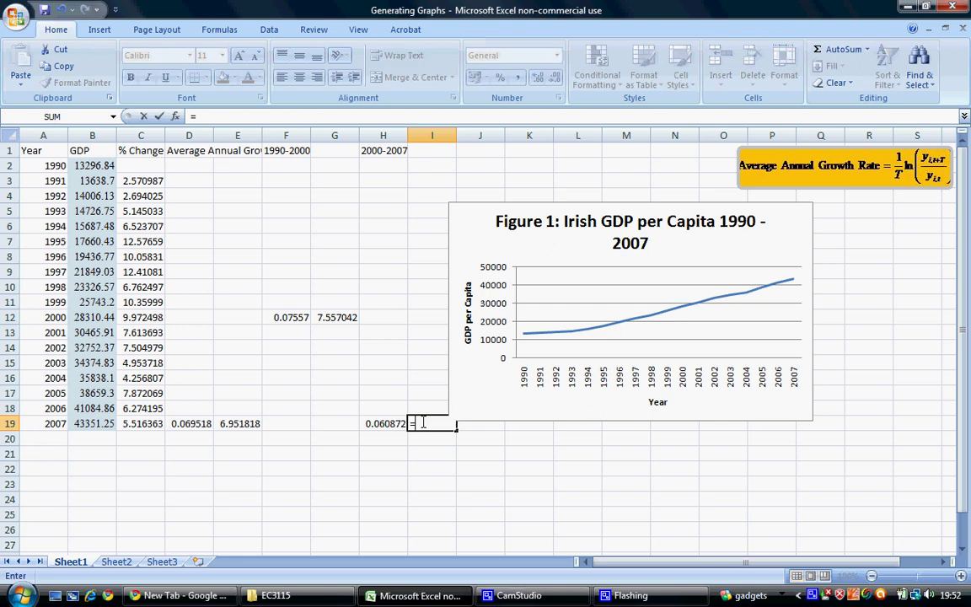
pyautogui.click(393, 423)
pyautogui.write('*100')
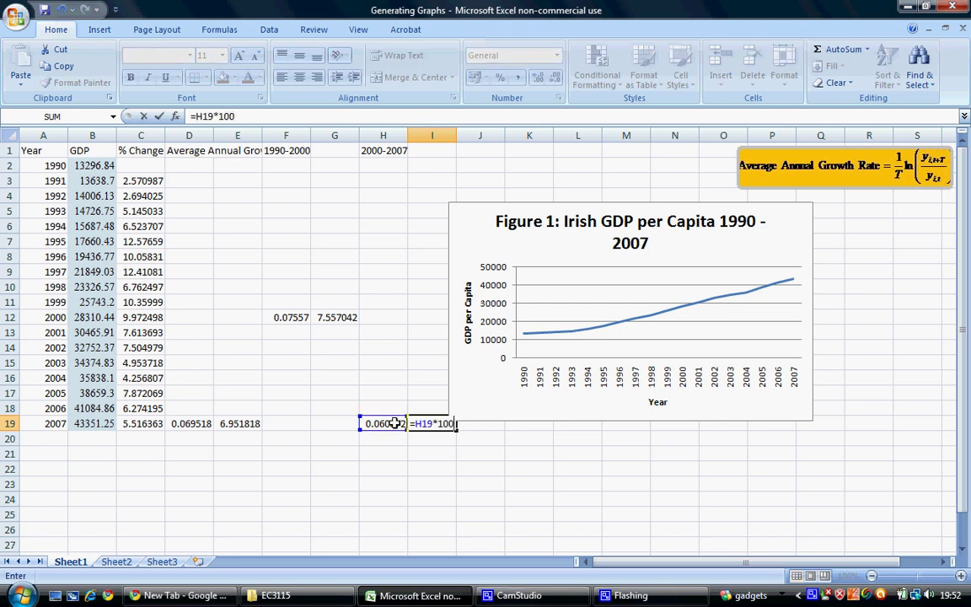
pyautogui.press('Return')
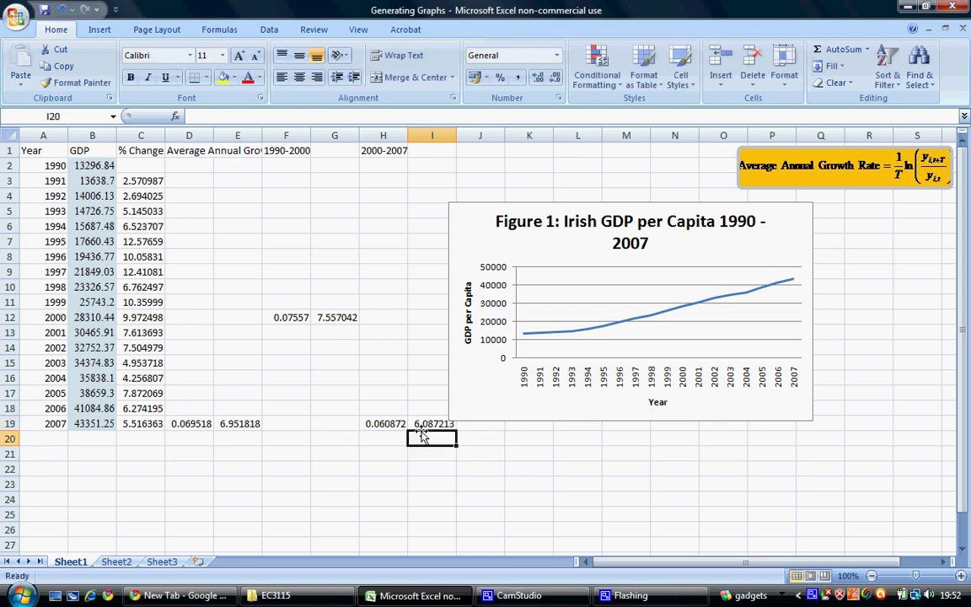